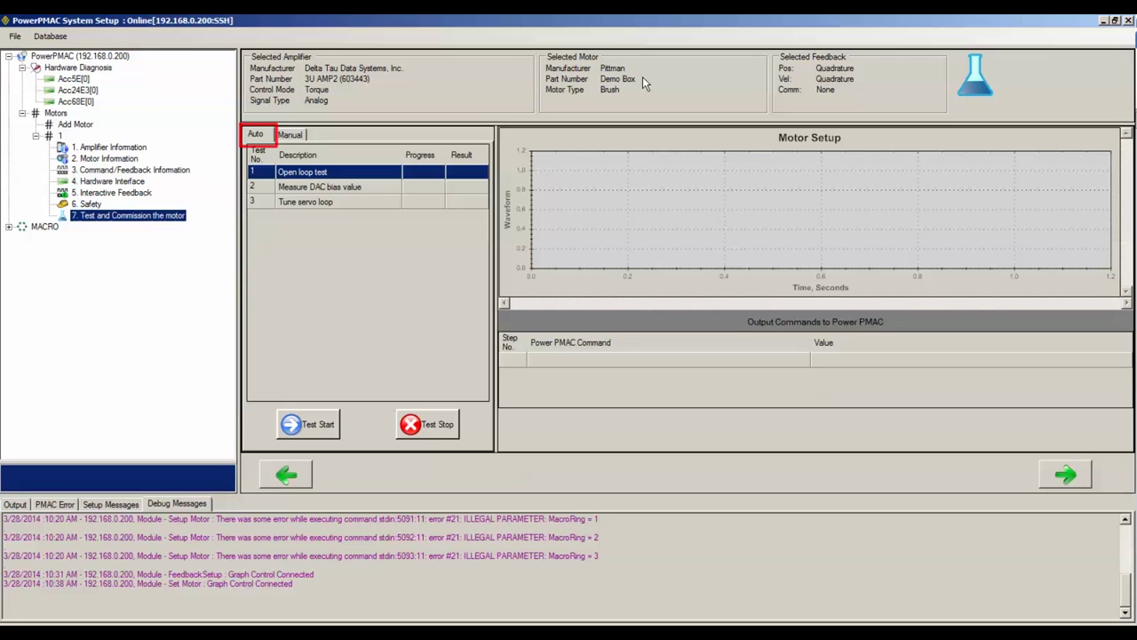
Compare the automatic and manual test modes and examine the manual open loop test's motor number, magnitude, duration and iterations parameters
{"action": "left_click", "coordinate": [291, 136]}
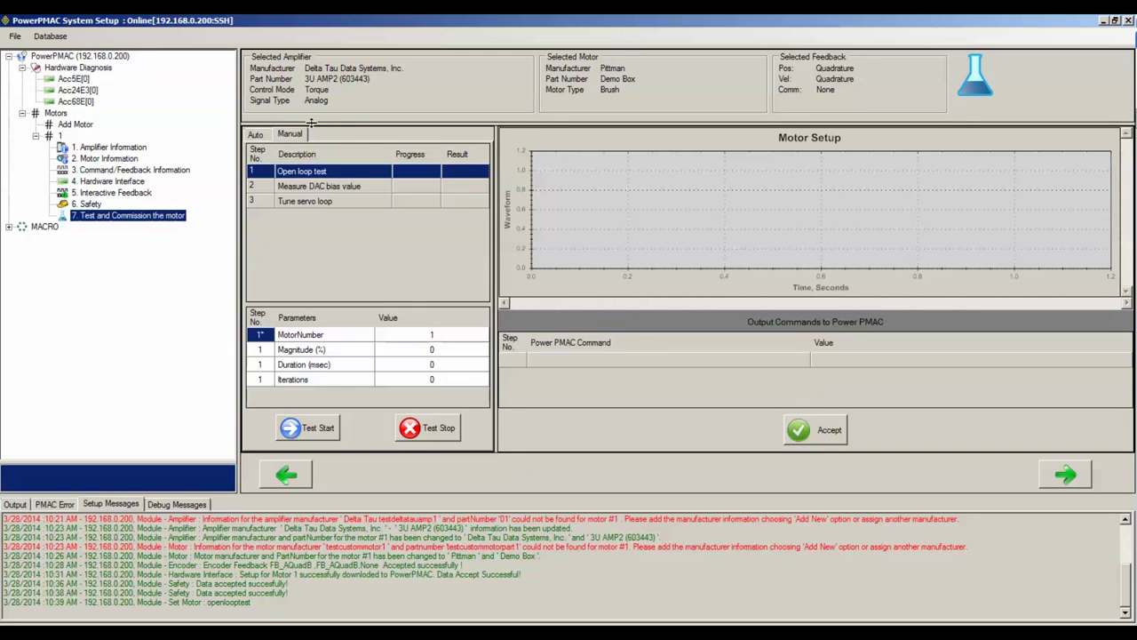
{"action": "left_click", "coordinate": [259, 134]}
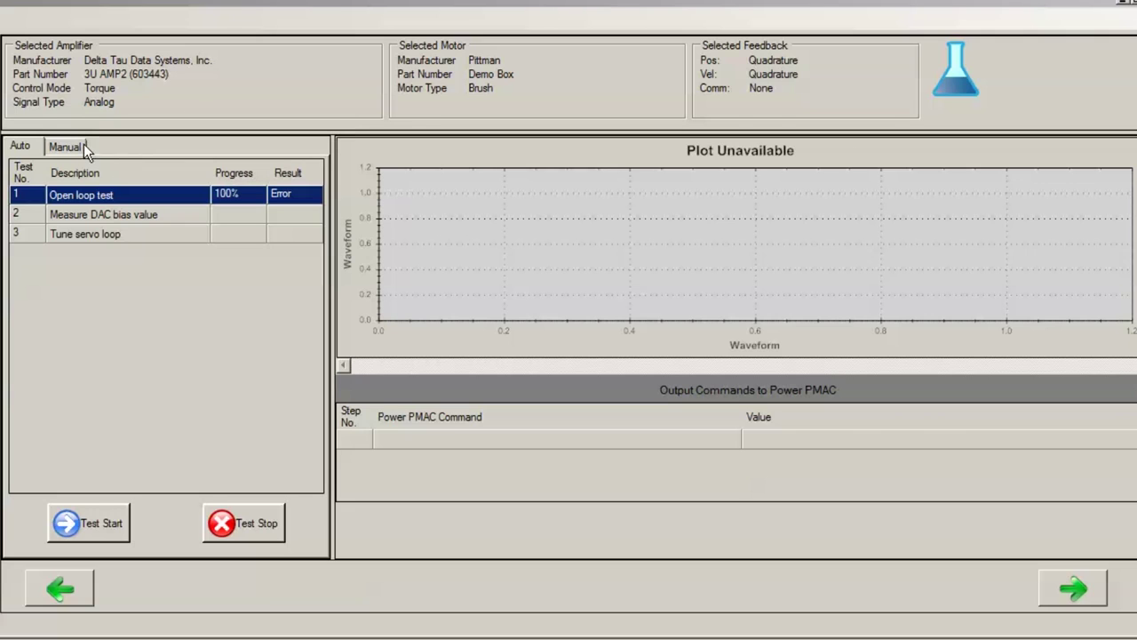
{"action": "left_click", "coordinate": [77, 149]}
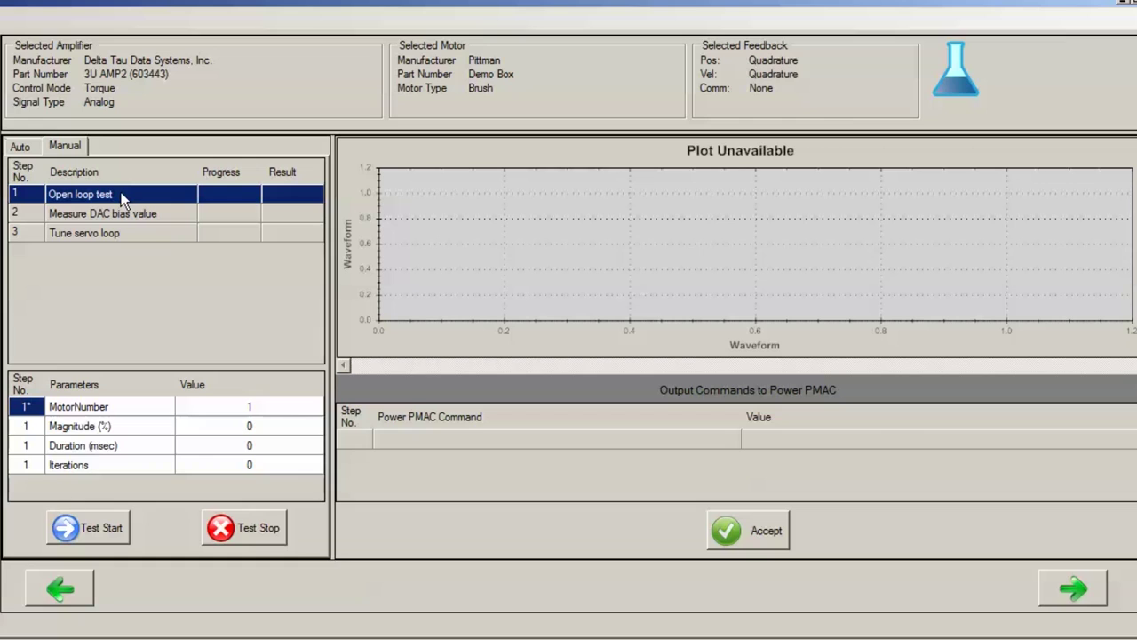
{"action": "left_click", "coordinate": [291, 408]}
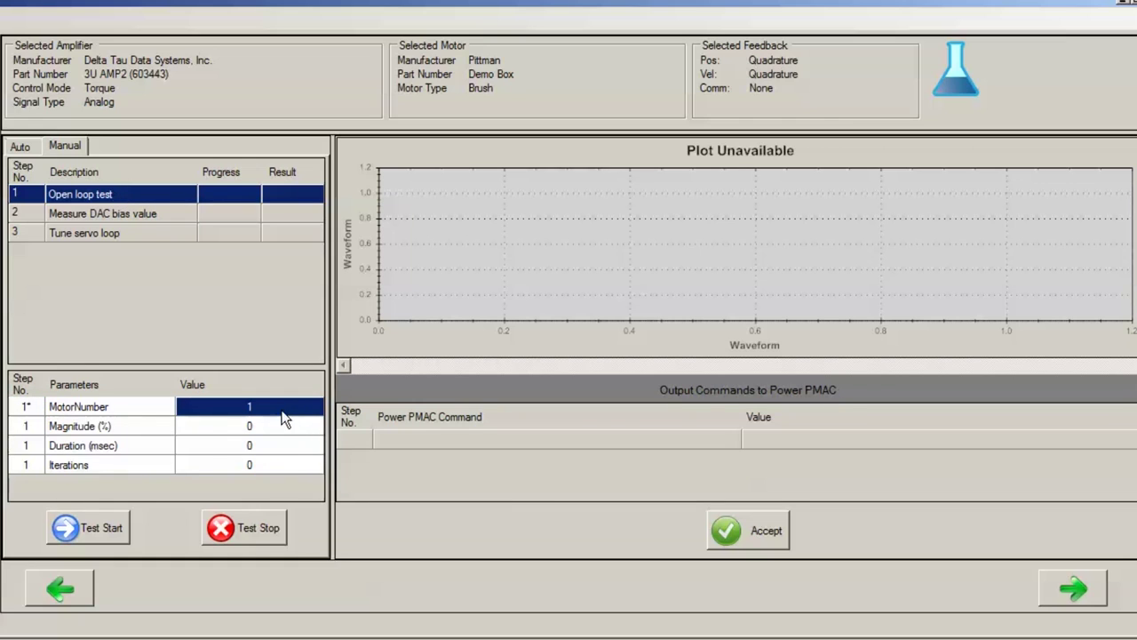
{"action": "left_click", "coordinate": [282, 425]}
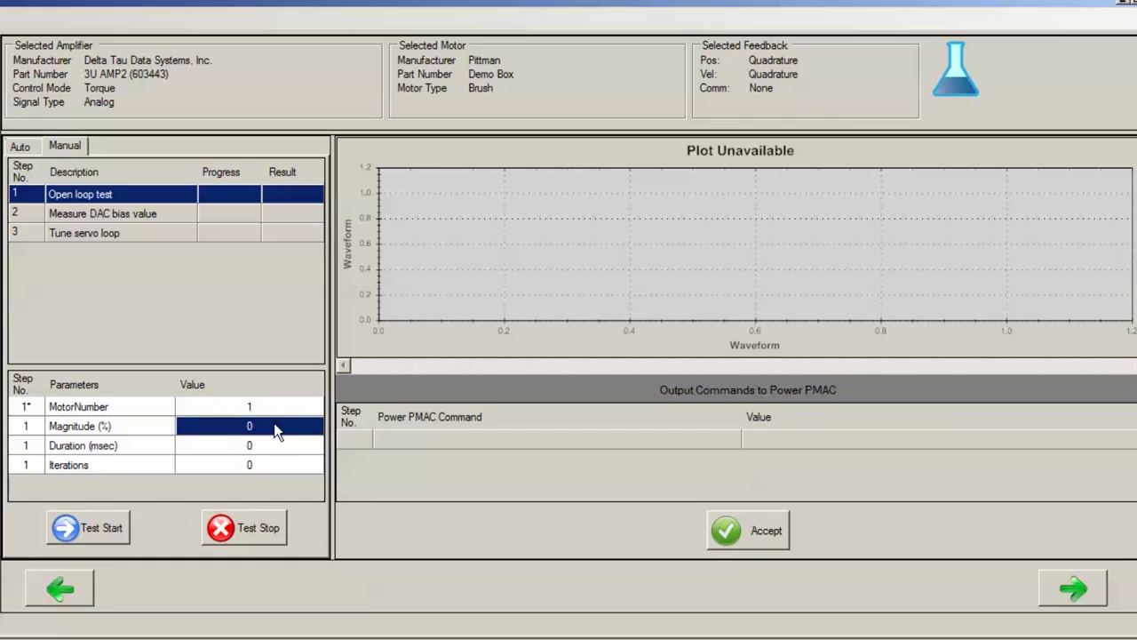
{"action": "left_click", "coordinate": [261, 447]}
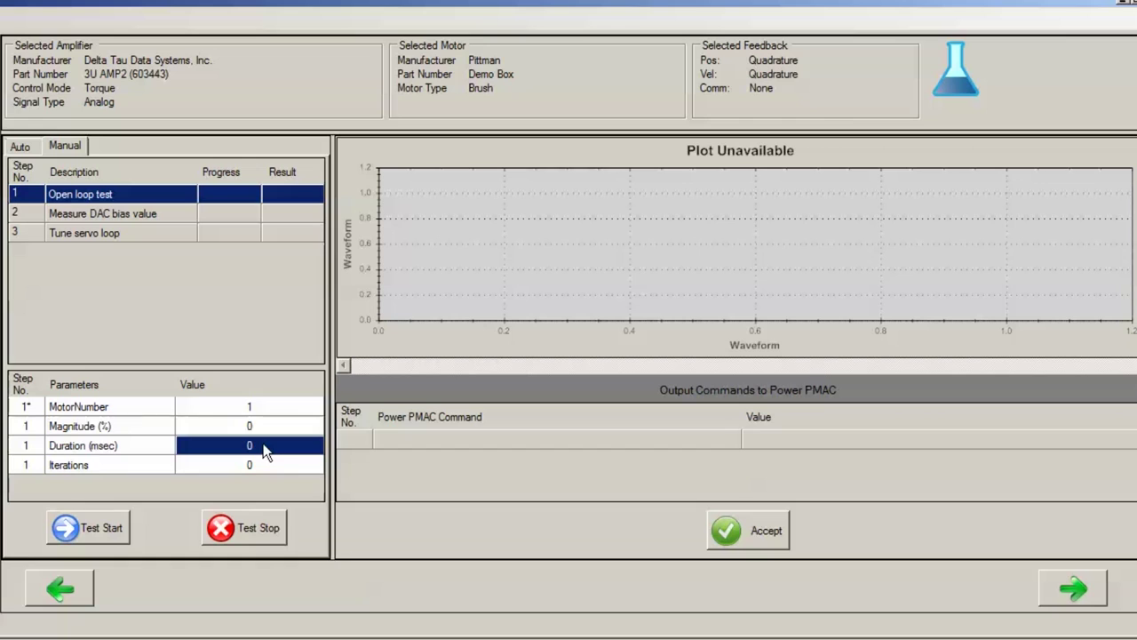
{"action": "left_click", "coordinate": [293, 464]}
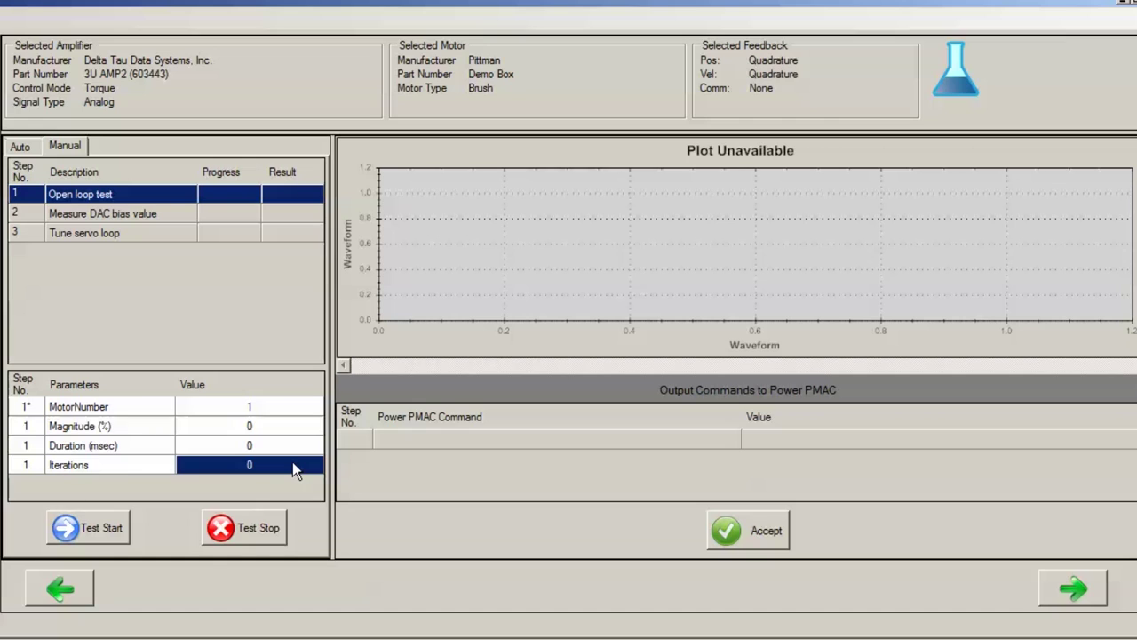
Run the manual Measure DAC bias value test for motor 1 and accept its output command
{"action": "left_click", "coordinate": [170, 223]}
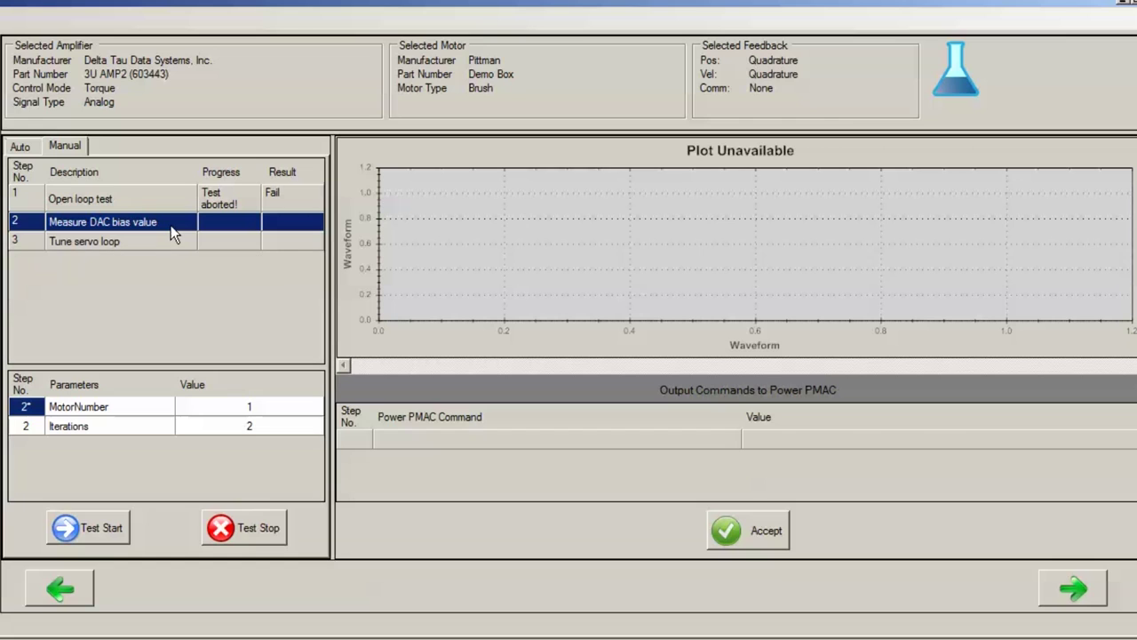
{"action": "left_click", "coordinate": [286, 410]}
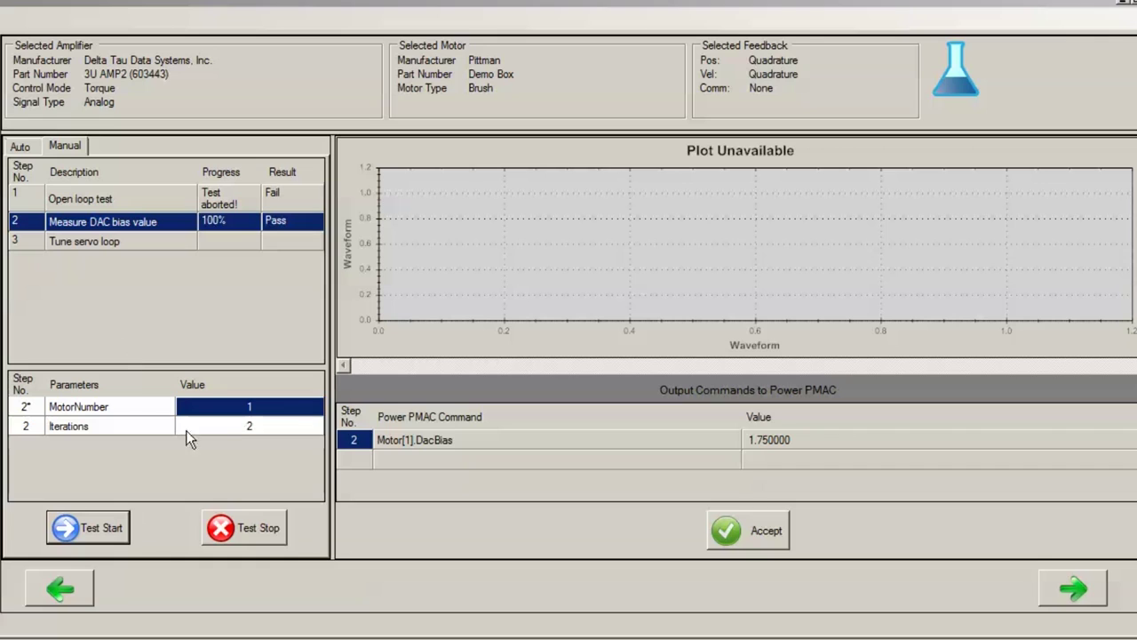
{"action": "left_click", "coordinate": [108, 530]}
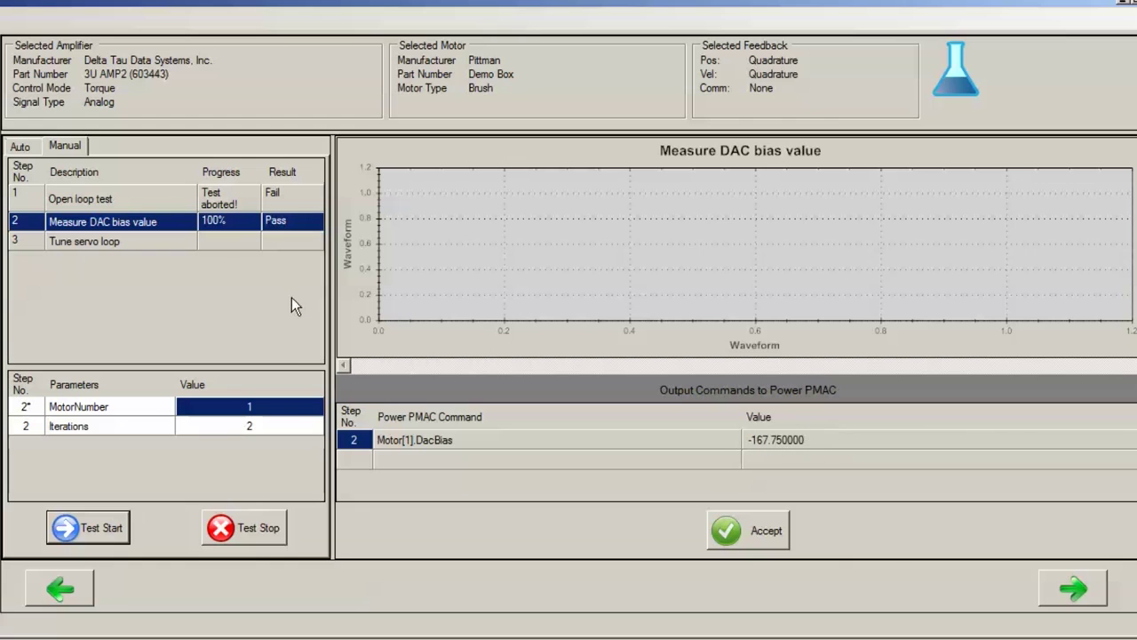
{"action": "left_click", "coordinate": [147, 223]}
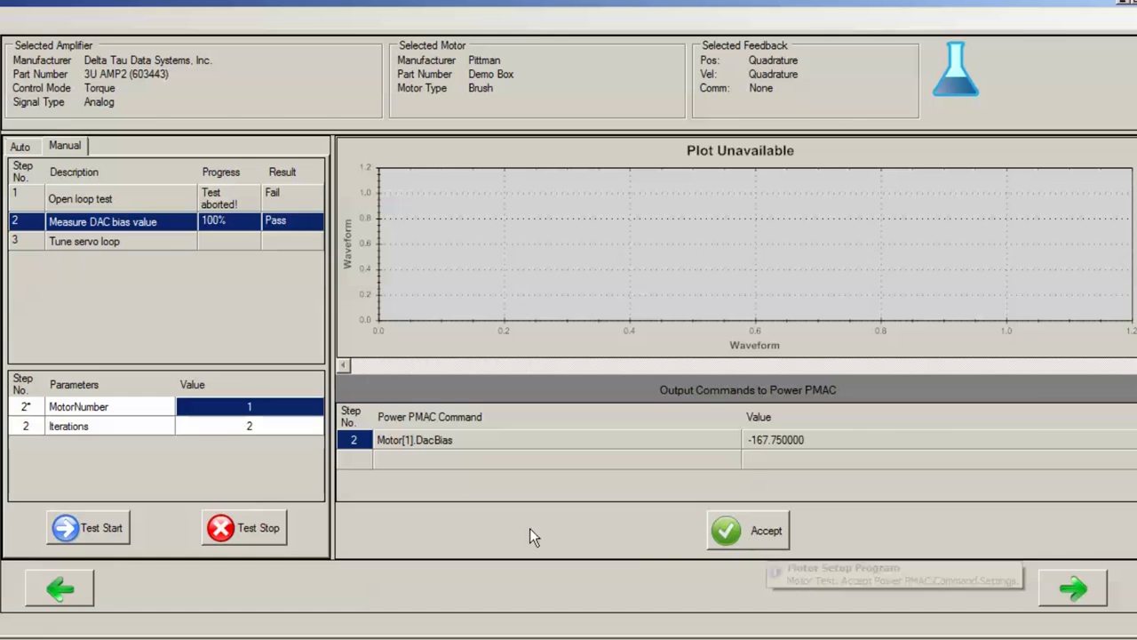
Run the manual open loop test with a magnitude of 5%, a duration of 100 msec and 2 iterations
{"action": "left_click", "coordinate": [149, 205]}
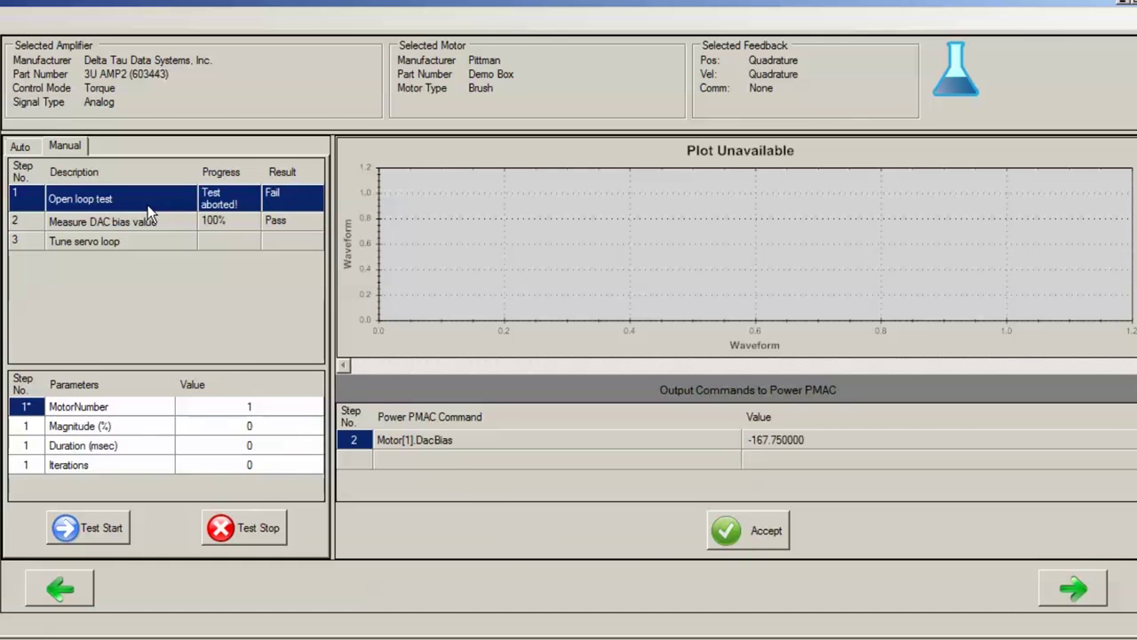
{"action": "left_click", "coordinate": [271, 426]}
{"action": "left_click", "coordinate": [271, 426]}
{"action": "type", "text": "5"}
{"action": "left_click", "coordinate": [275, 453]}
{"action": "left_click", "coordinate": [275, 452]}
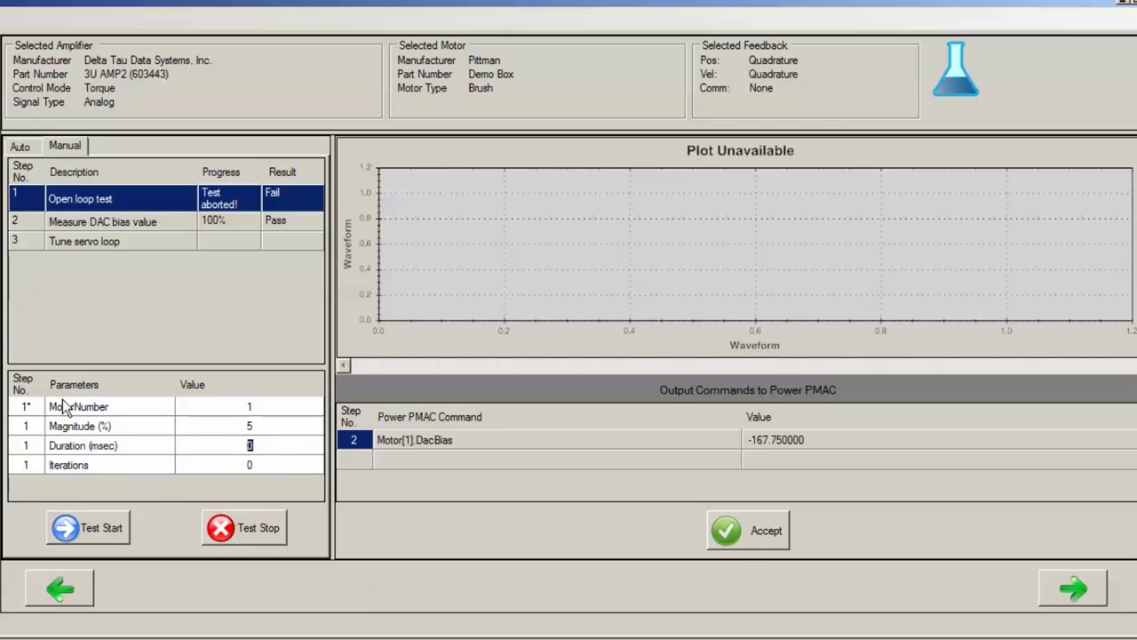
{"action": "type", "text": "100"}
{"action": "left_click", "coordinate": [271, 464]}
{"action": "left_click", "coordinate": [271, 465]}
{"action": "type", "text": "2"}
{"action": "left_click", "coordinate": [99, 530]}
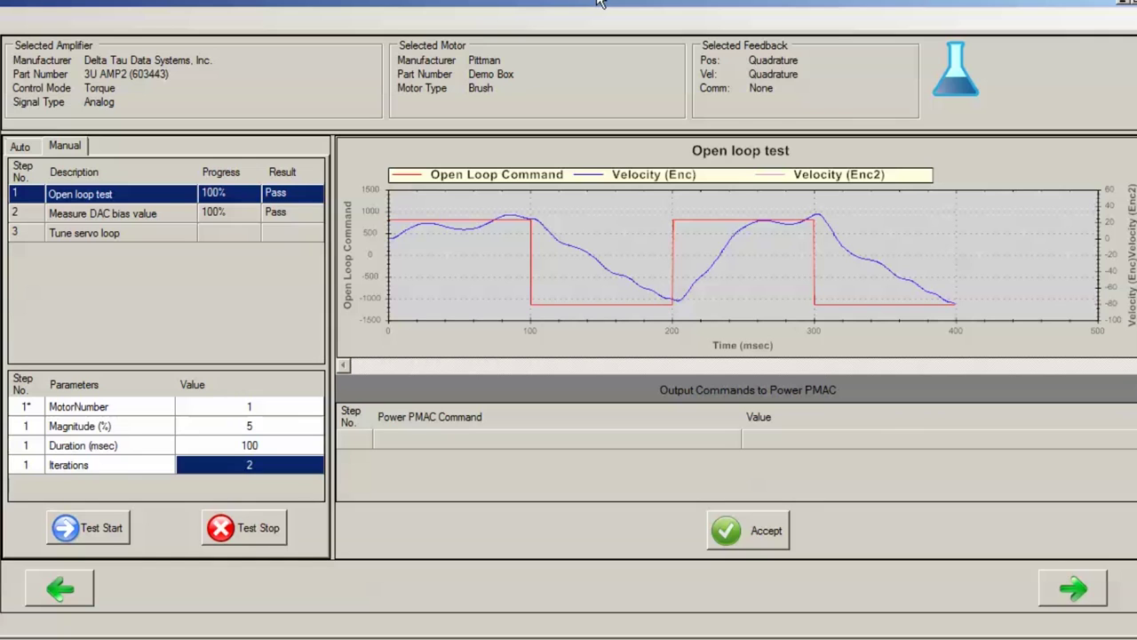
Select the manual Tune servo loop test and review its magnitude, duration, minimum move size and velocity mode parameters
{"action": "left_click", "coordinate": [156, 233]}
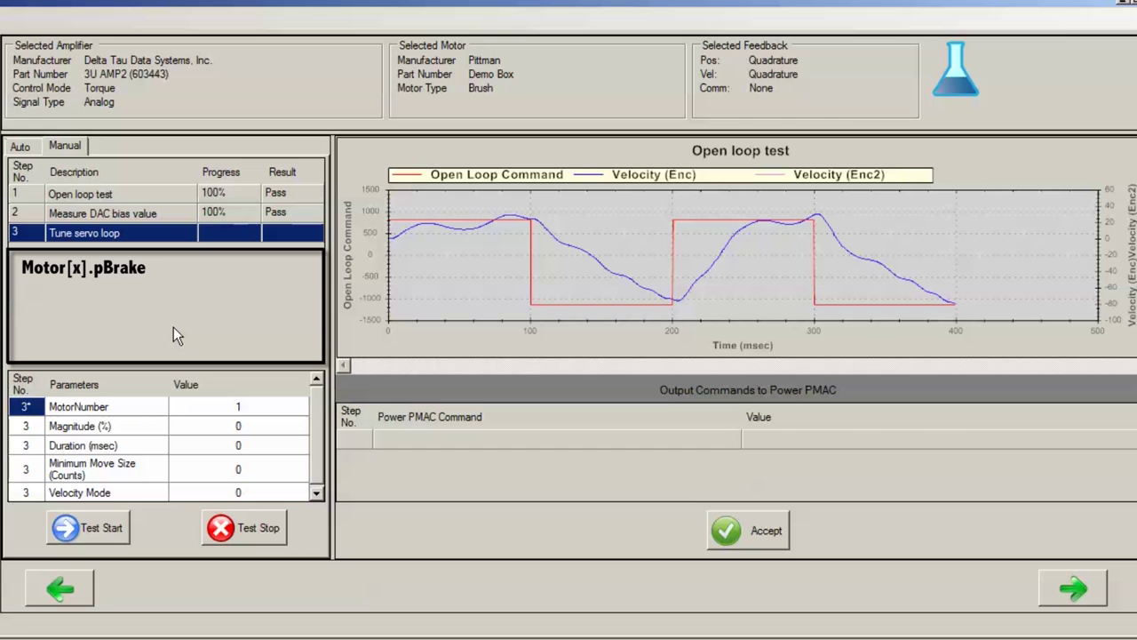
{"action": "left_click", "coordinate": [264, 426]}
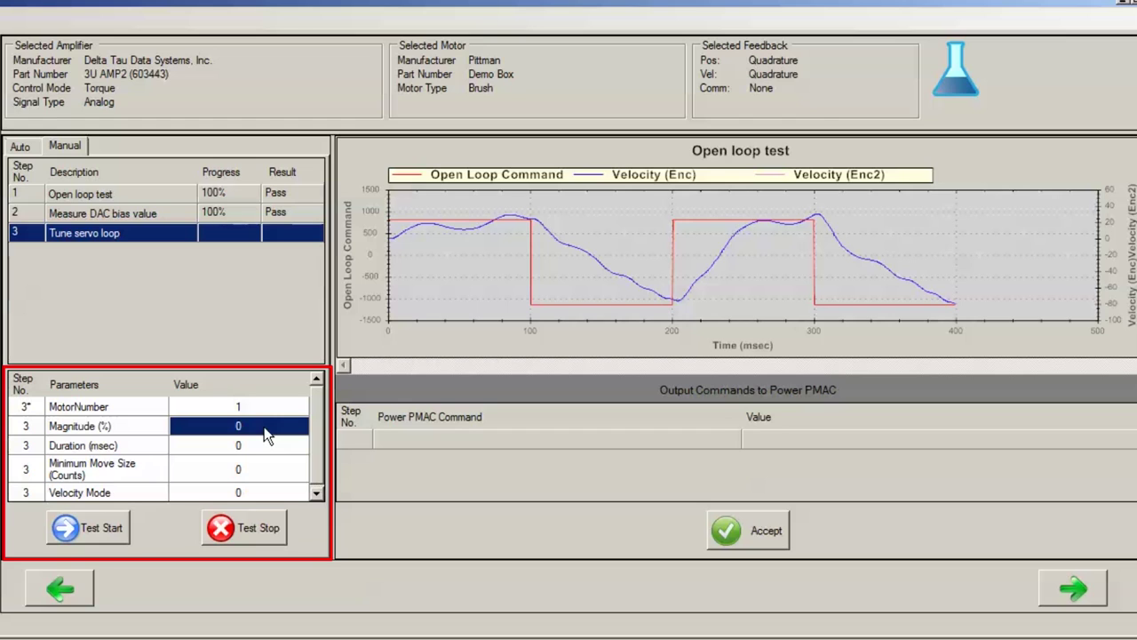
{"action": "left_click", "coordinate": [261, 452]}
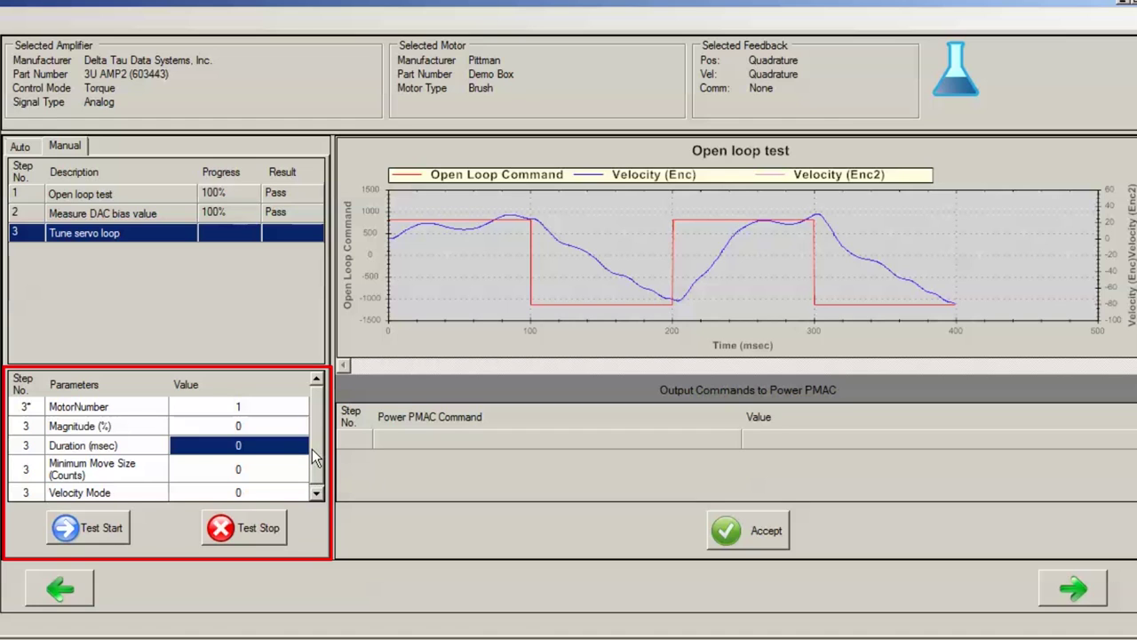
{"action": "scroll", "coordinate": [315, 457], "scroll_direction": "down", "scroll_amount": 1}
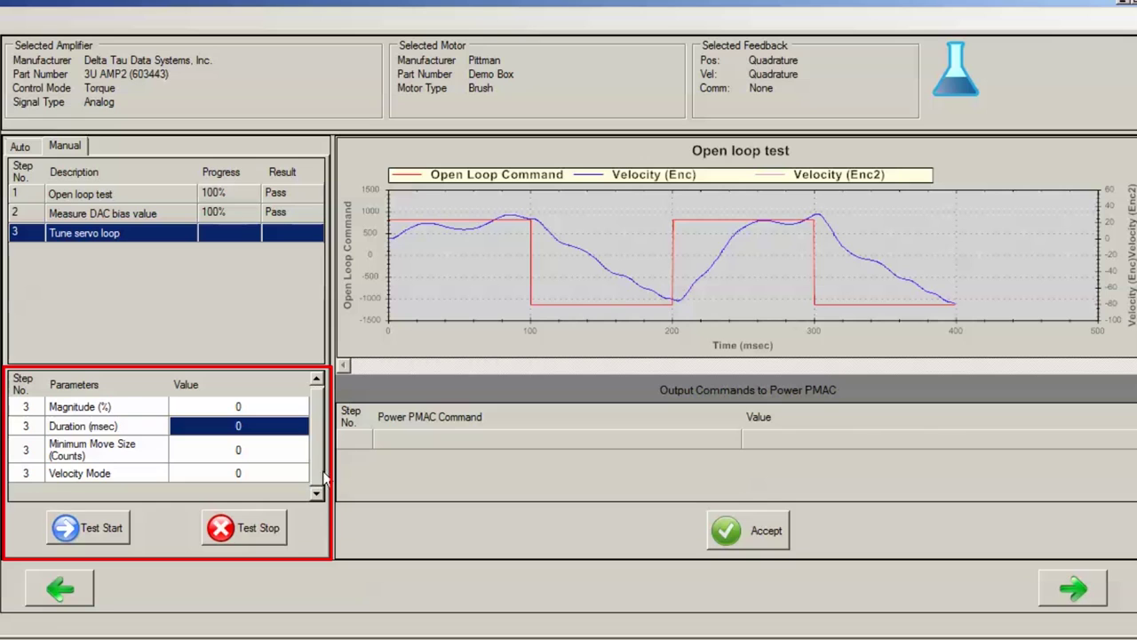
{"action": "scroll", "coordinate": [313, 447], "scroll_direction": "up", "scroll_amount": 1}
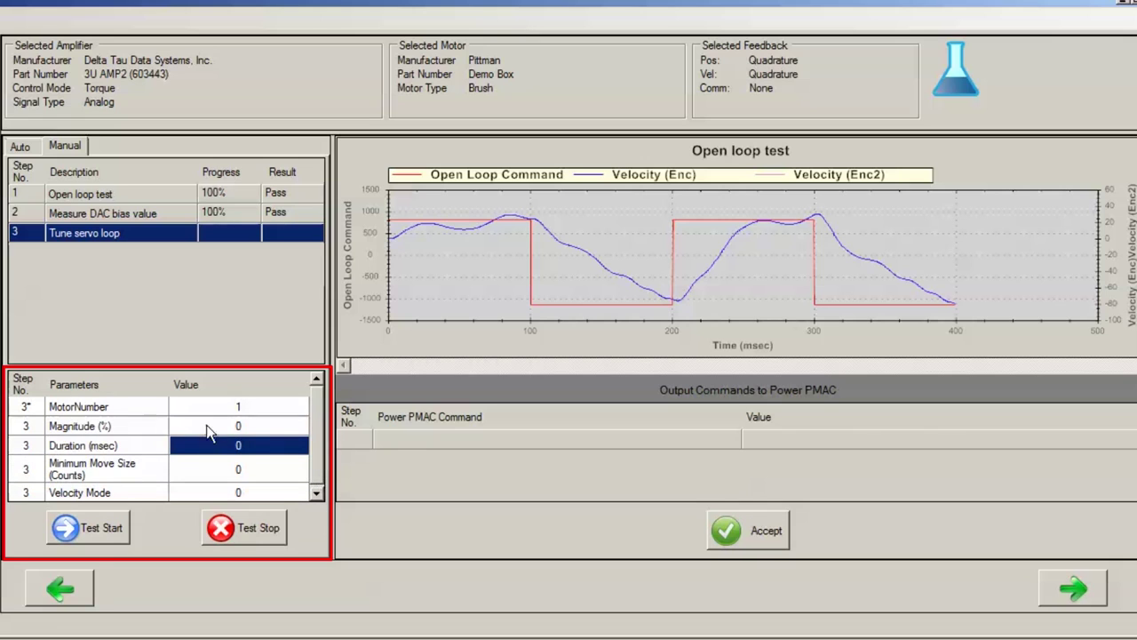
Run the servo loop tuning with a magnitude of 5%, a duration of 100 msec and a minimum move size of 200 counts
{"action": "left_click", "coordinate": [265, 425]}
{"action": "left_click", "coordinate": [273, 427]}
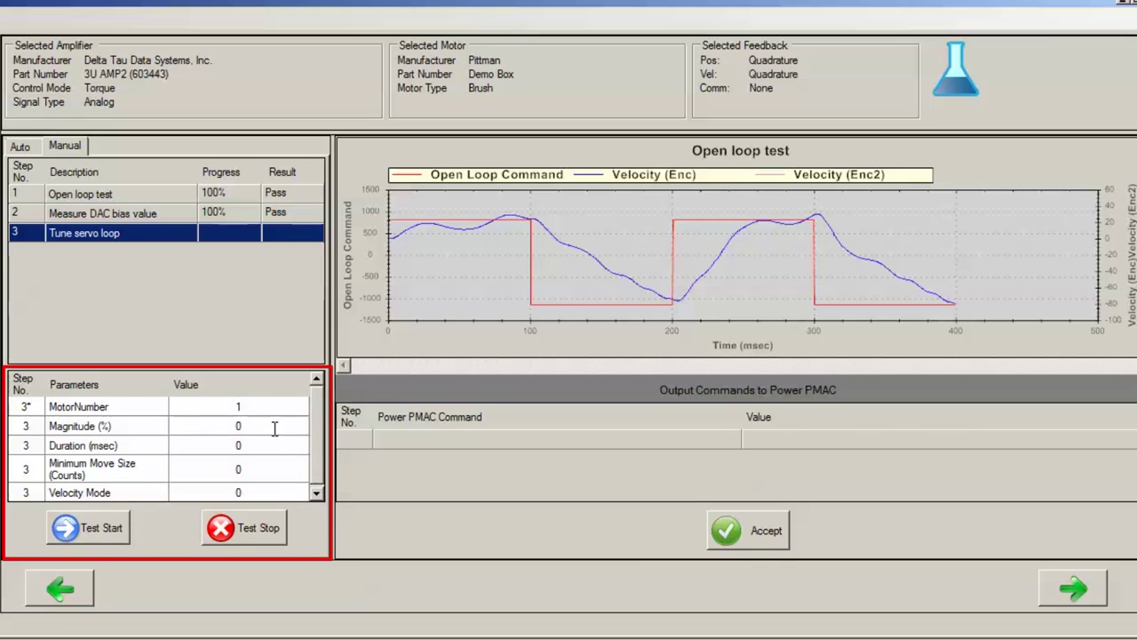
{"action": "type", "text": "5"}
{"action": "left_click", "coordinate": [274, 447]}
{"action": "left_click", "coordinate": [257, 444]}
{"action": "type", "text": "100"}
{"action": "left_click", "coordinate": [266, 467]}
{"action": "left_click", "coordinate": [262, 468]}
{"action": "type", "text": "200"}
{"action": "left_click", "coordinate": [316, 492]}
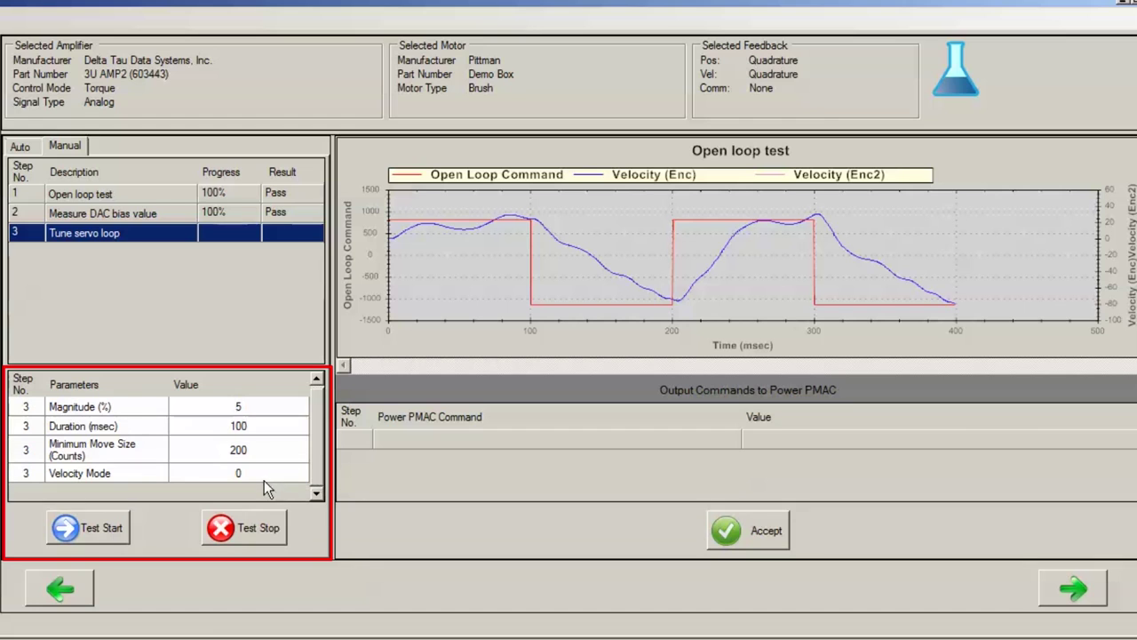
{"action": "scroll", "coordinate": [317, 420], "scroll_direction": "up", "scroll_amount": 1}
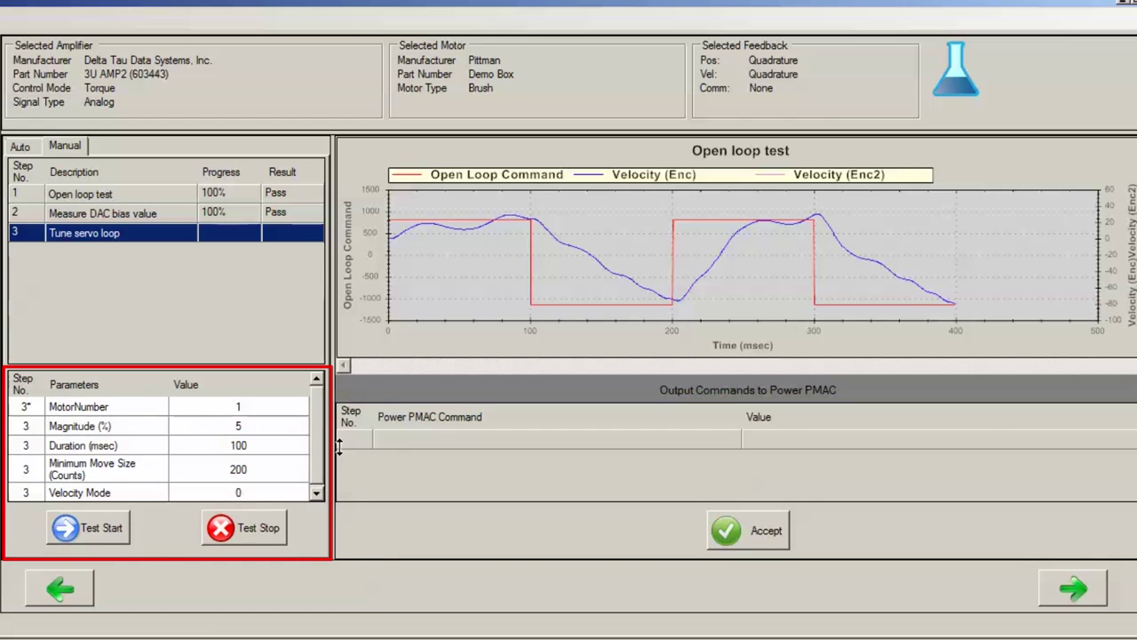
{"action": "left_click", "coordinate": [99, 530]}
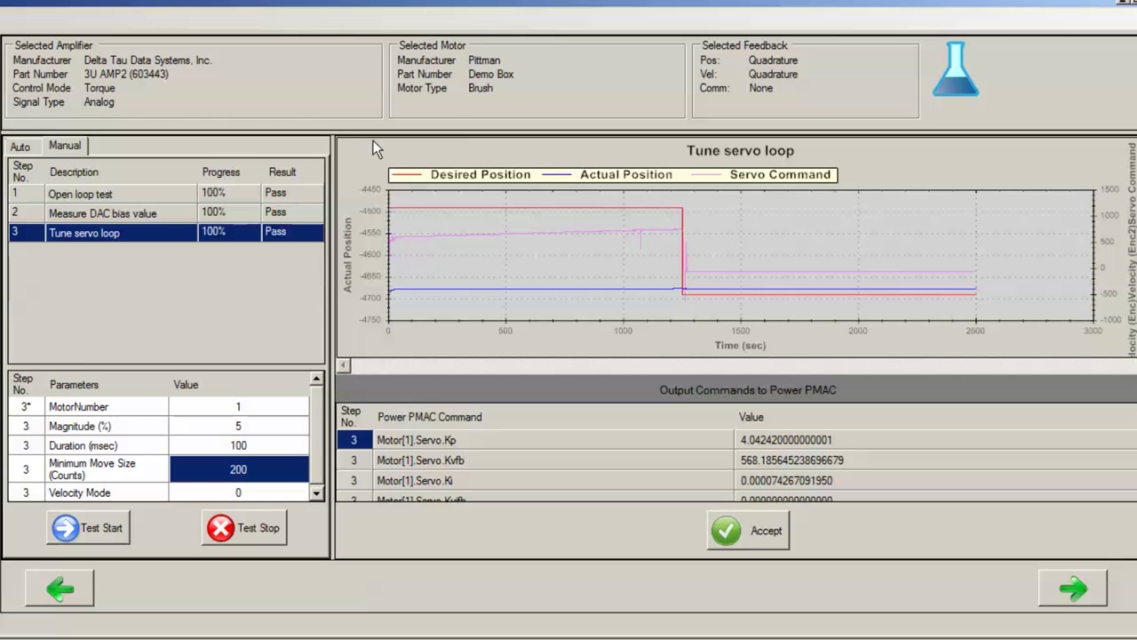
Review the desired position, actual position and servo command curves, and accept the tuned servo gains for motor 1
{"action": "left_click", "coordinate": [405, 208]}
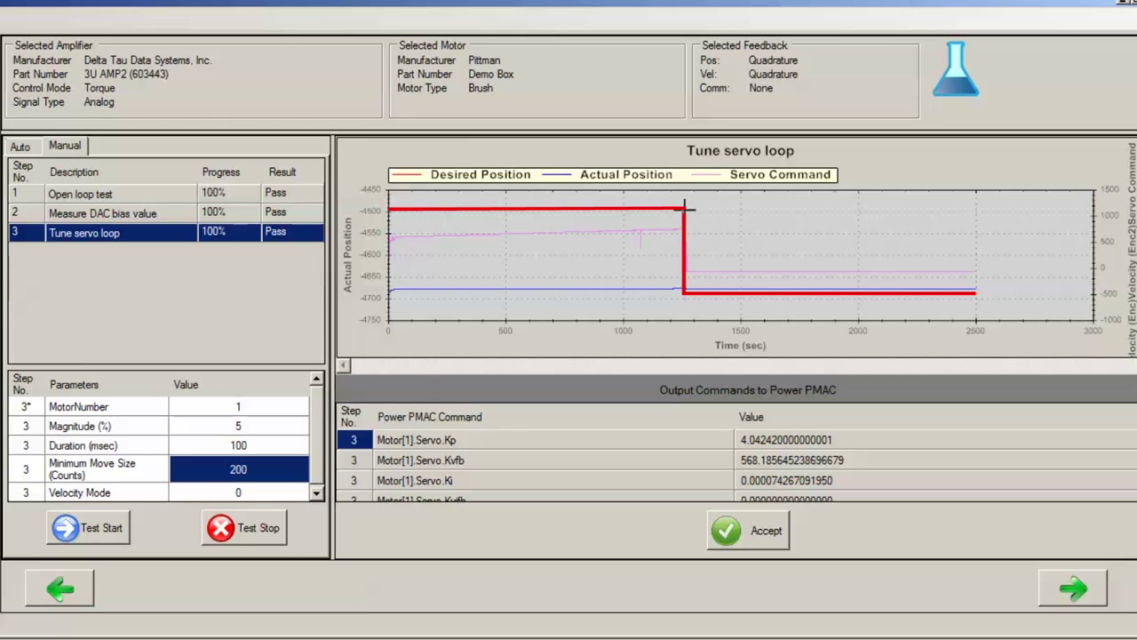
{"action": "left_click", "coordinate": [397, 289]}
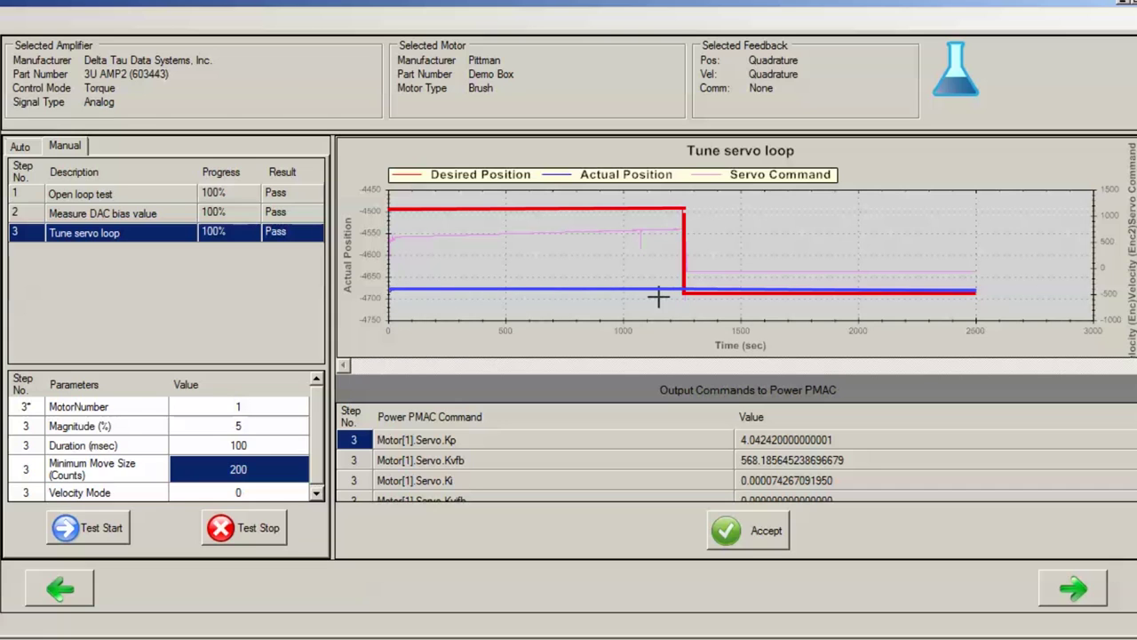
{"action": "left_click", "coordinate": [397, 238]}
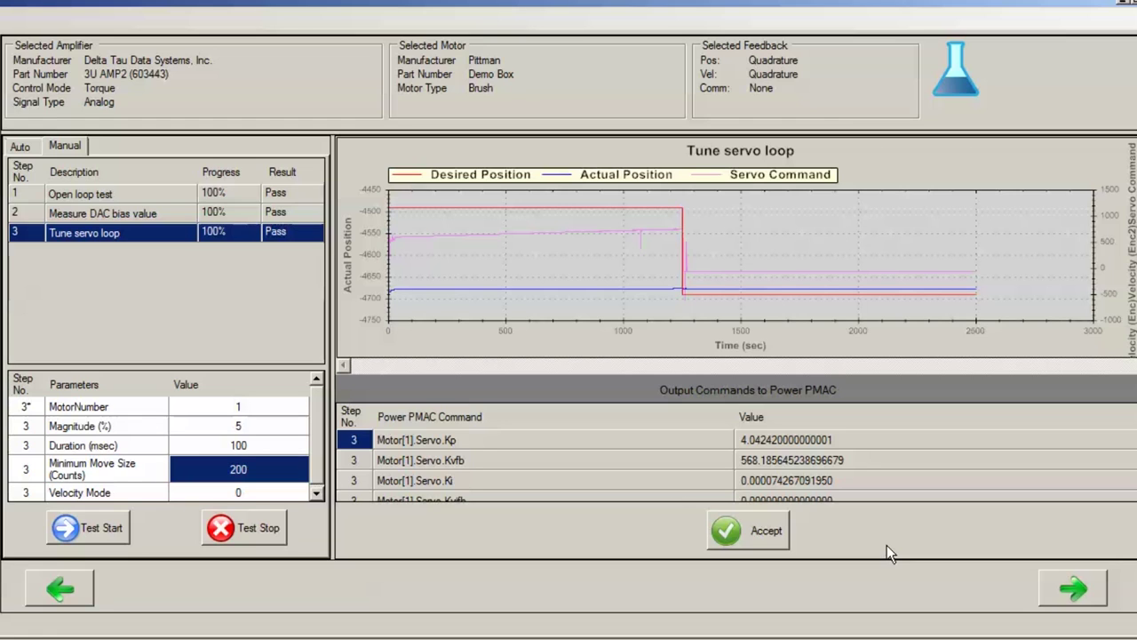
{"action": "scroll", "coordinate": [803, 469], "scroll_direction": "down", "scroll_amount": 3}
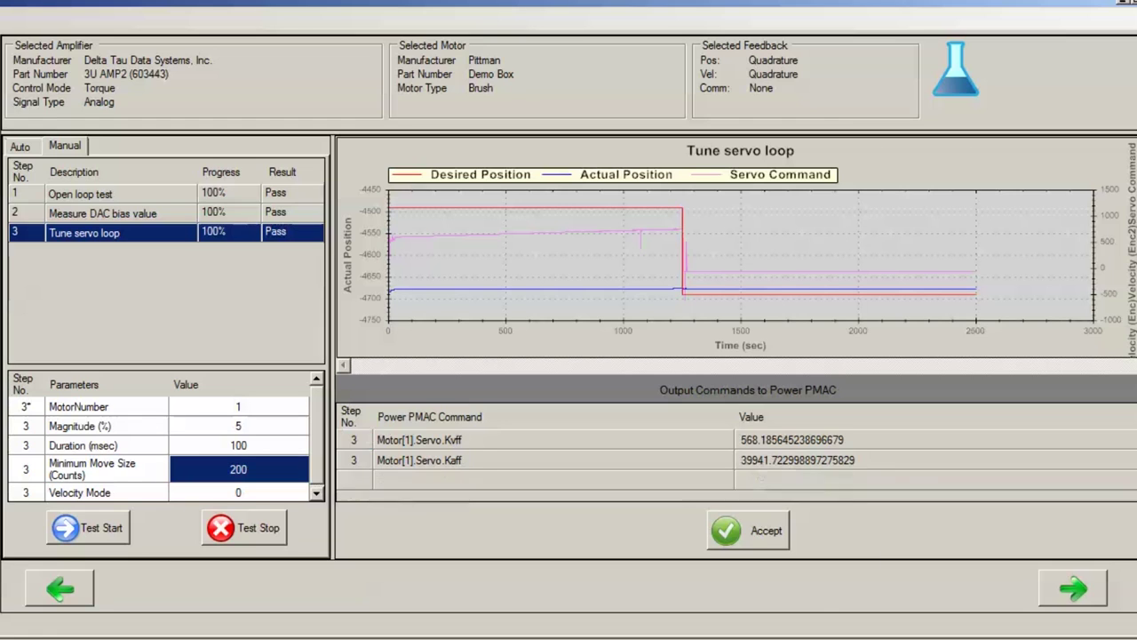
{"action": "left_click", "coordinate": [778, 536]}
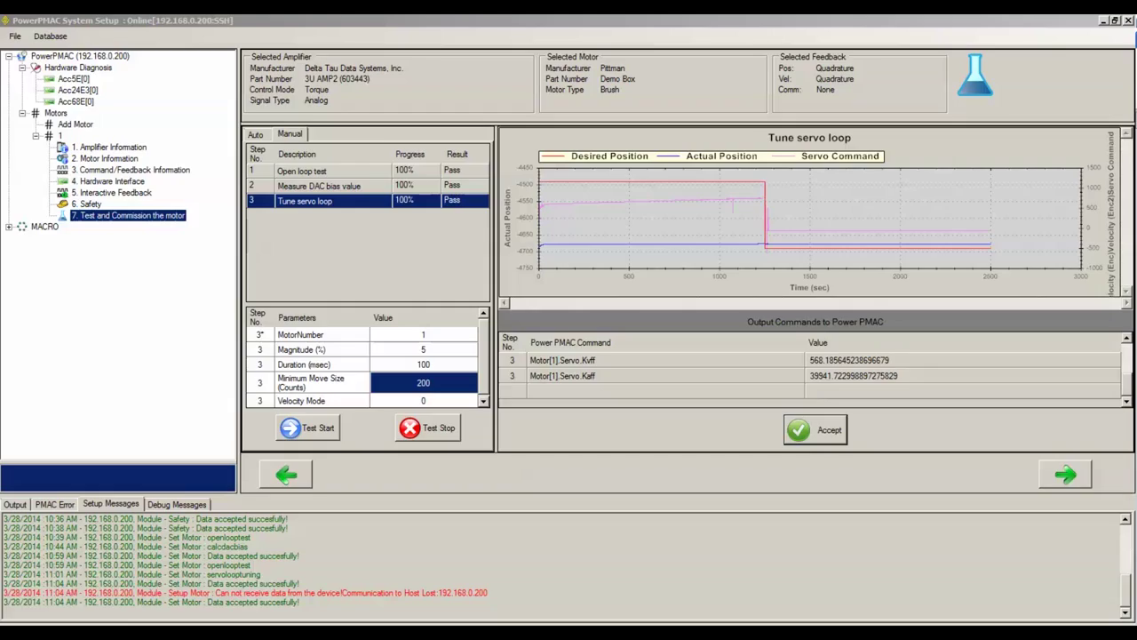
Switch to Power PMAC Suite and generate a configuration file named motor1setupcomplete in the project's Configuration folder
{"action": "mouse_move", "coordinate": [133, 633]}
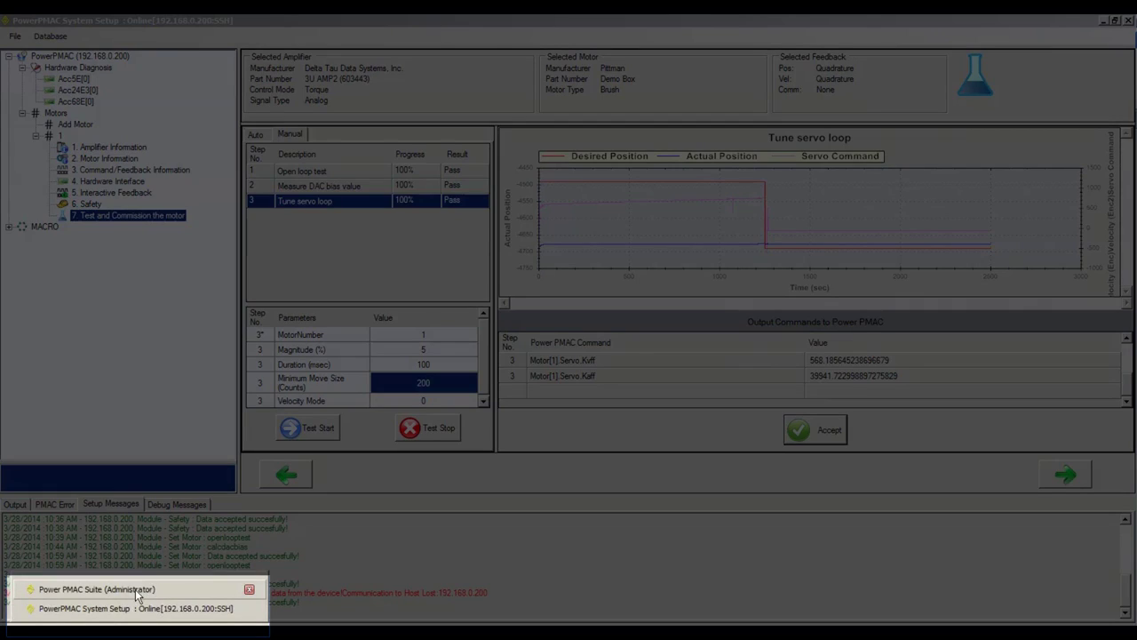
{"action": "left_click", "coordinate": [135, 589]}
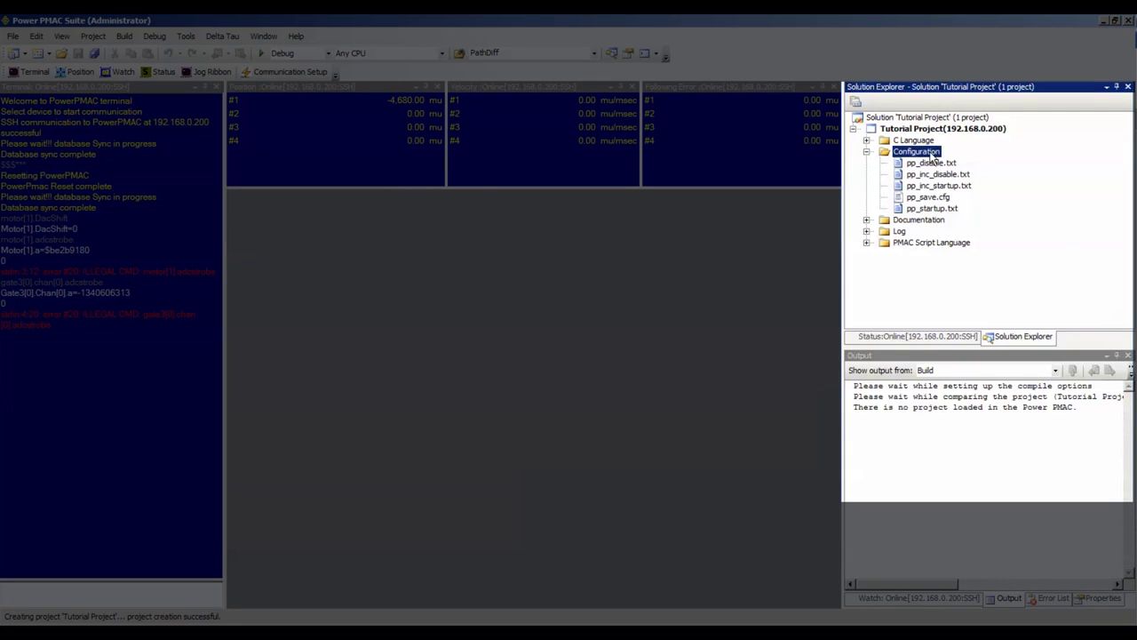
{"action": "right_click", "coordinate": [933, 157]}
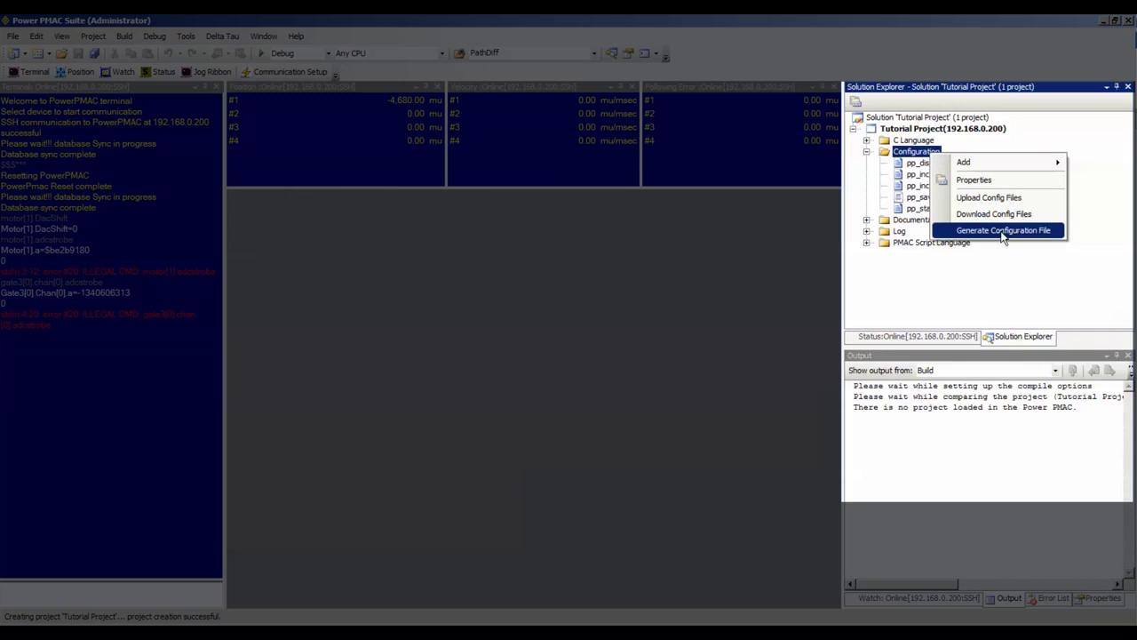
{"action": "left_click", "coordinate": [1029, 232]}
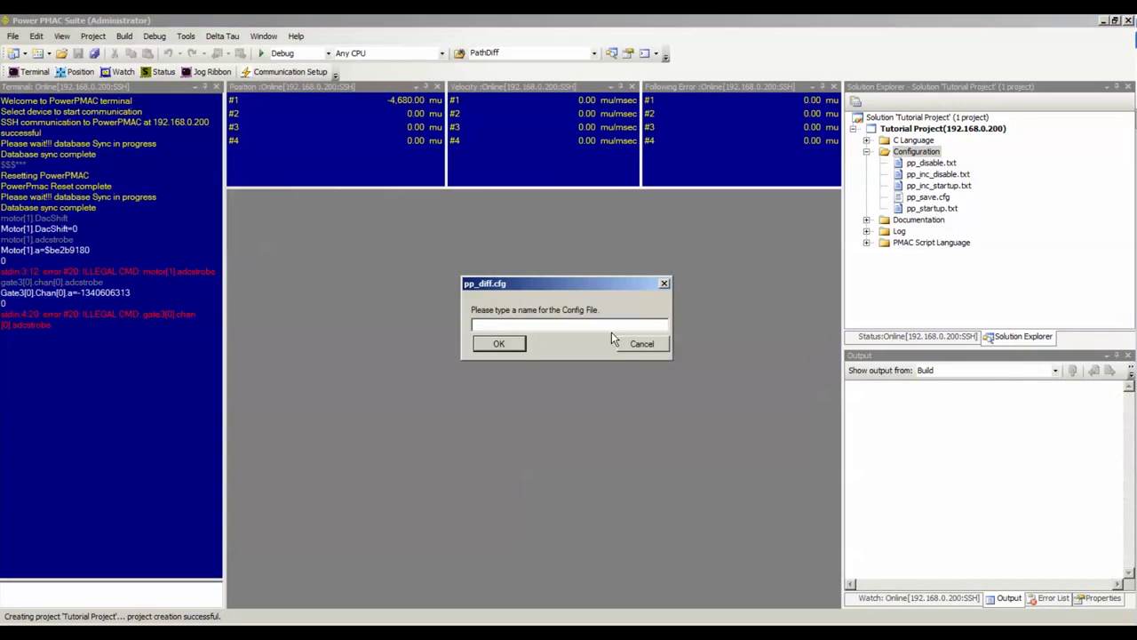
{"action": "type", "text": "motor1setupcomplete"}
{"action": "key", "text": "Return"}
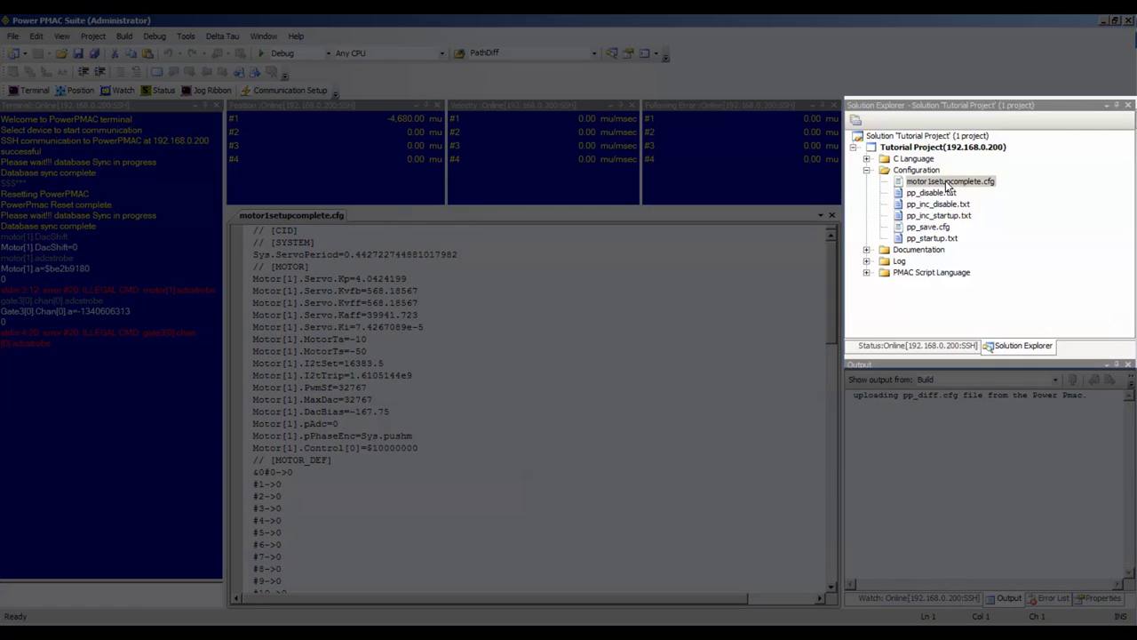
Mark motor1setupcomplete.cfg for config download and download the project's configuration files
{"action": "right_click", "coordinate": [947, 183]}
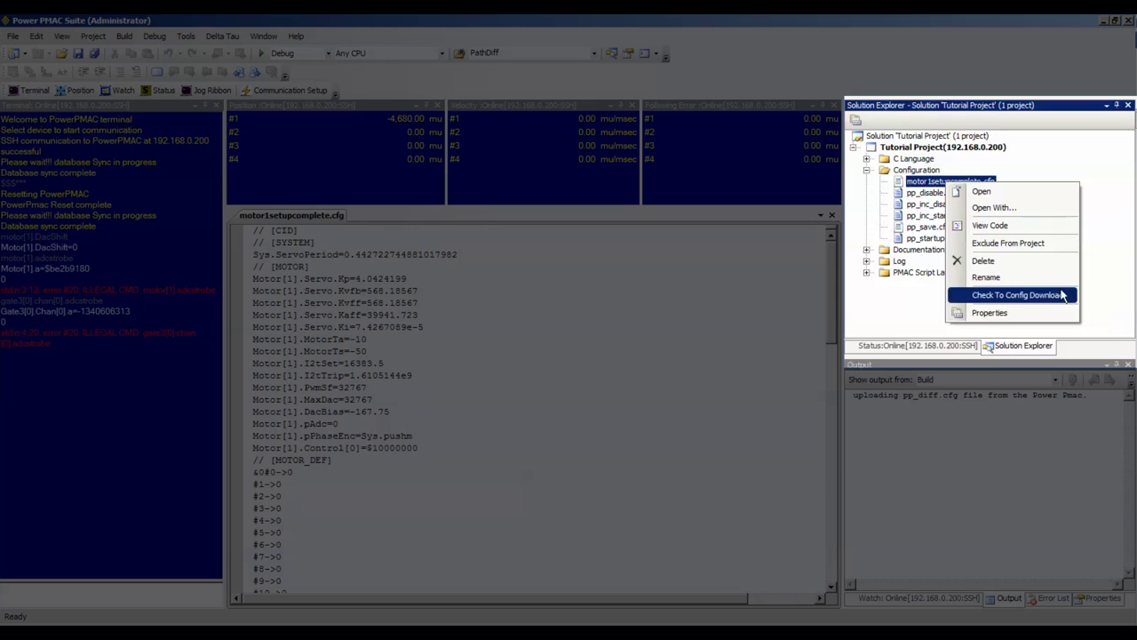
{"action": "left_click", "coordinate": [1062, 304]}
{"action": "right_click", "coordinate": [919, 174]}
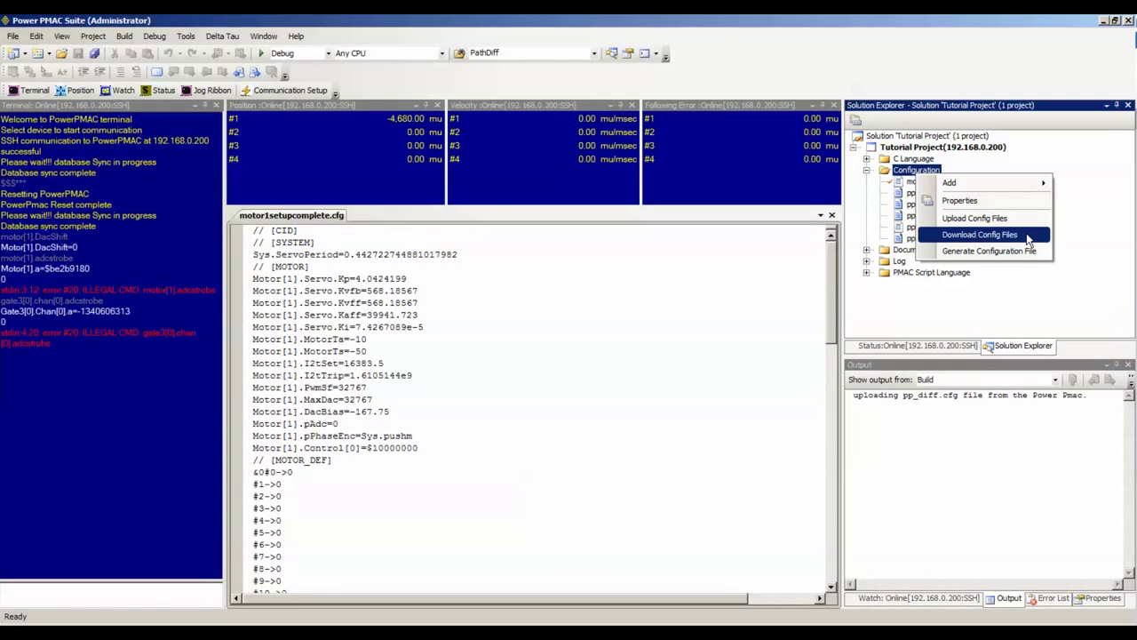
{"action": "left_click", "coordinate": [1022, 235]}
Copy the Motor[1] settings from Servo.Kvfb through Control[0] in motor1setupcomplete.cfg into global definitions.pmh and save that file
{"action": "left_click_drag", "start_coordinate": [436, 449], "coordinate": [212, 308]}
{"action": "key", "text": "ctrl+c"}
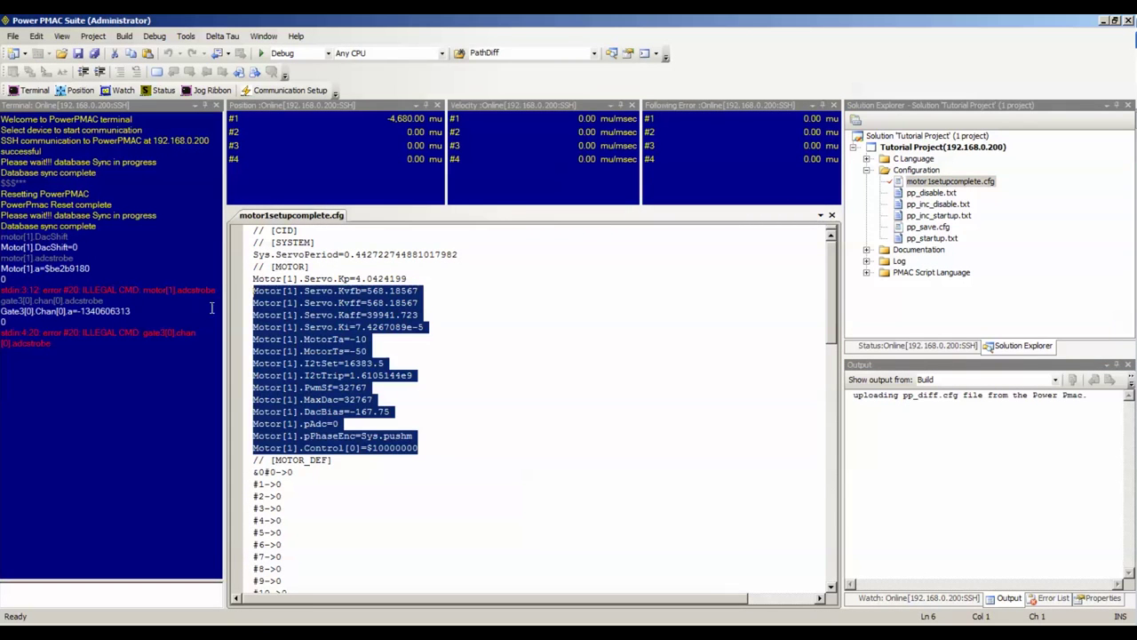
{"action": "left_click", "coordinate": [866, 272]}
{"action": "left_click", "coordinate": [880, 284]}
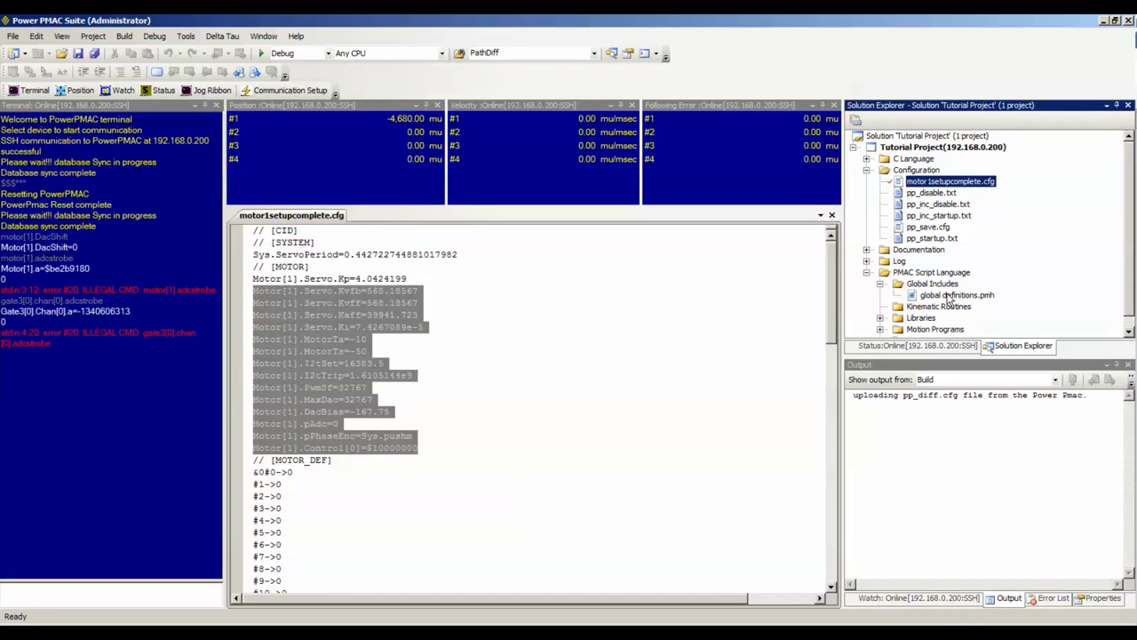
{"action": "double_click", "coordinate": [951, 295]}
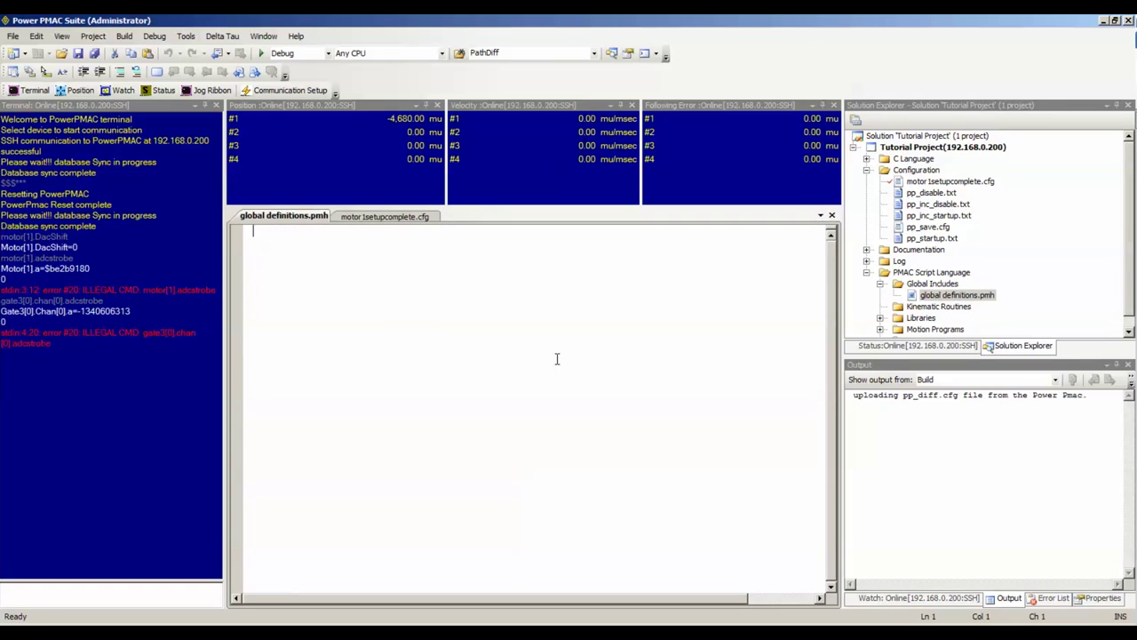
{"action": "key", "text": "ctrl+v"}
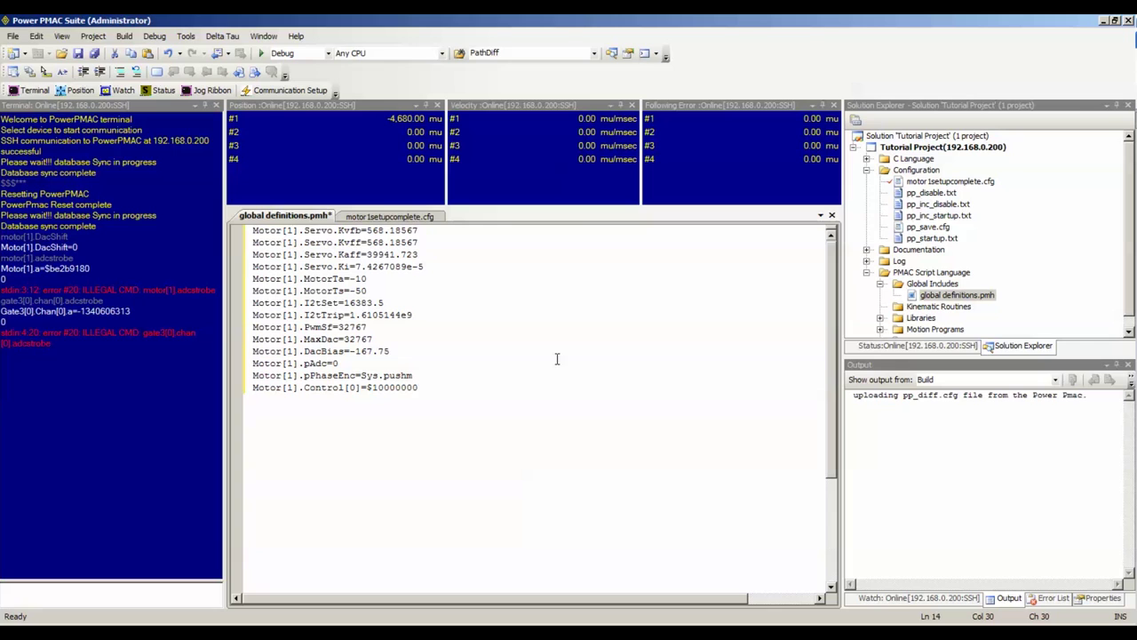
{"action": "key", "text": "ctrl+s"}
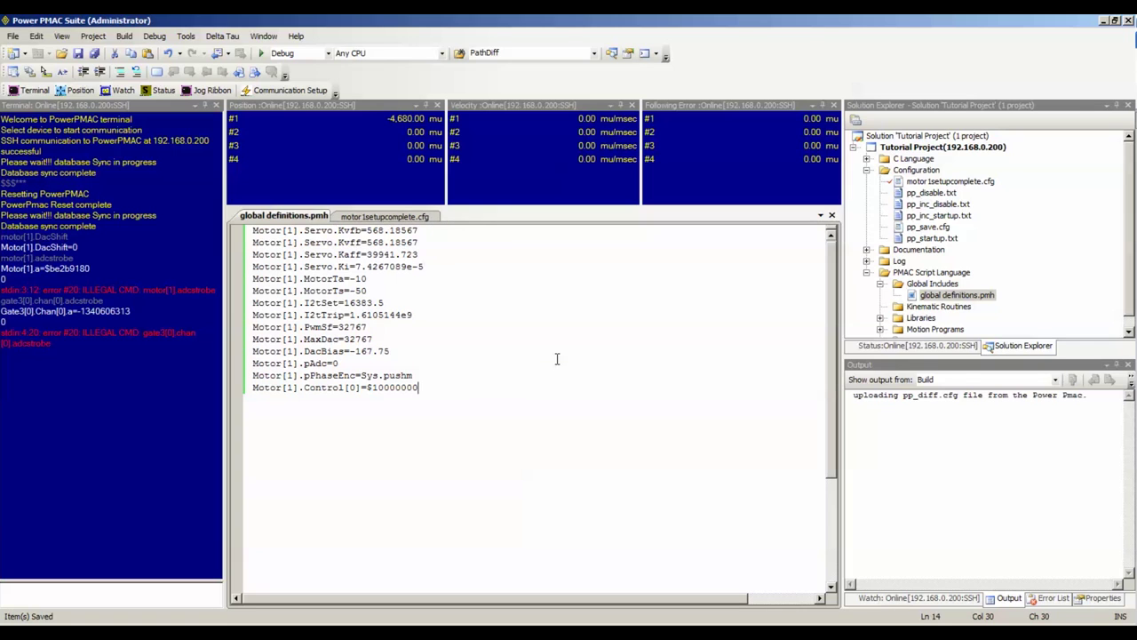